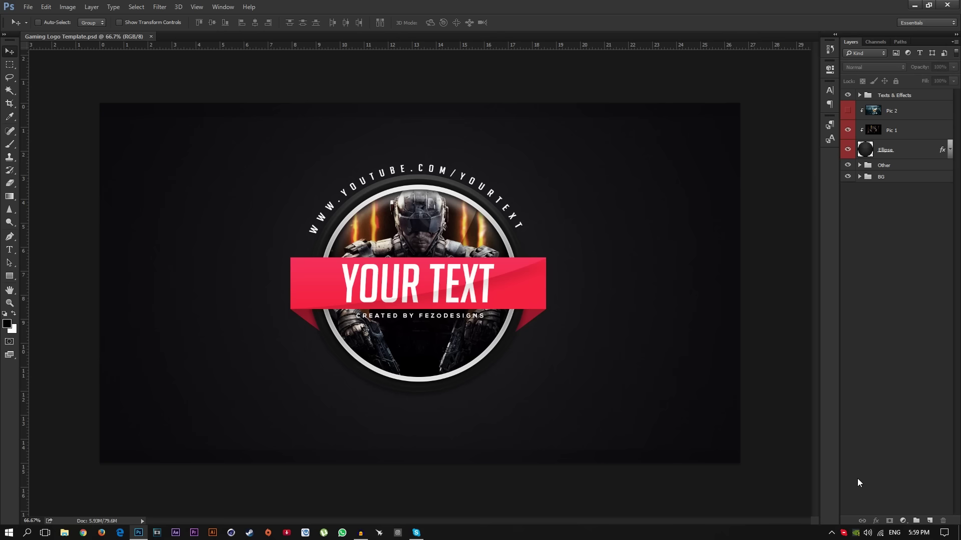
Step: Replace the banner's YOUR TEXT headline with FEZODESIGNS
double_click(414, 287)
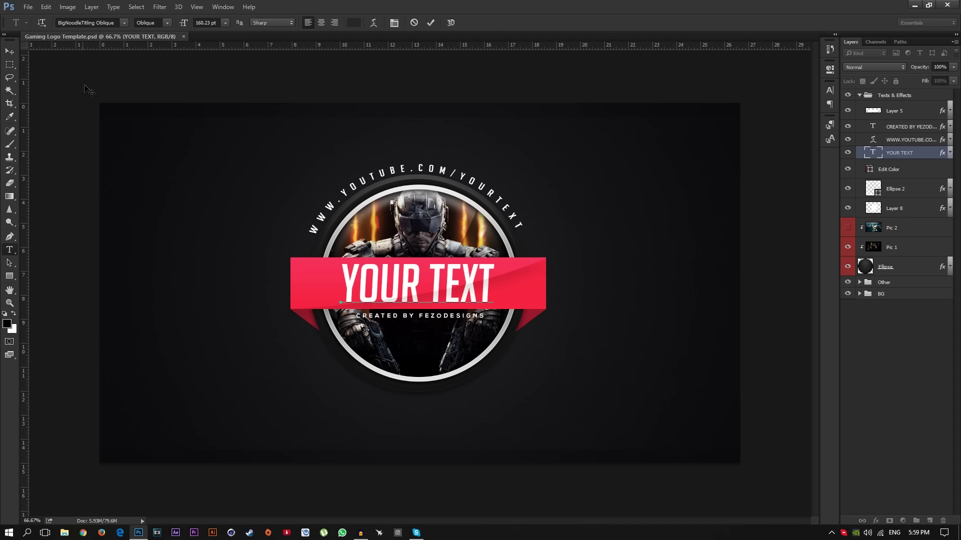
click(10, 51)
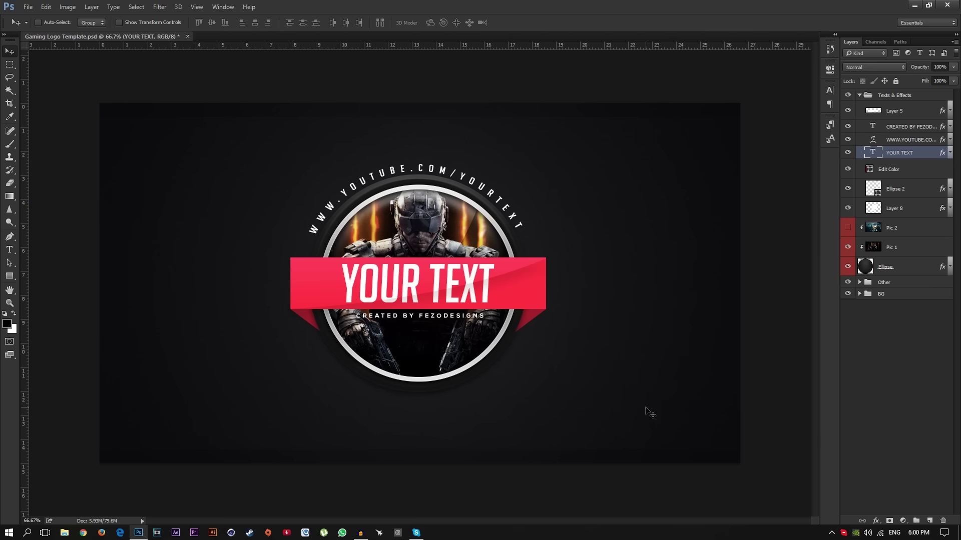
click(10, 249)
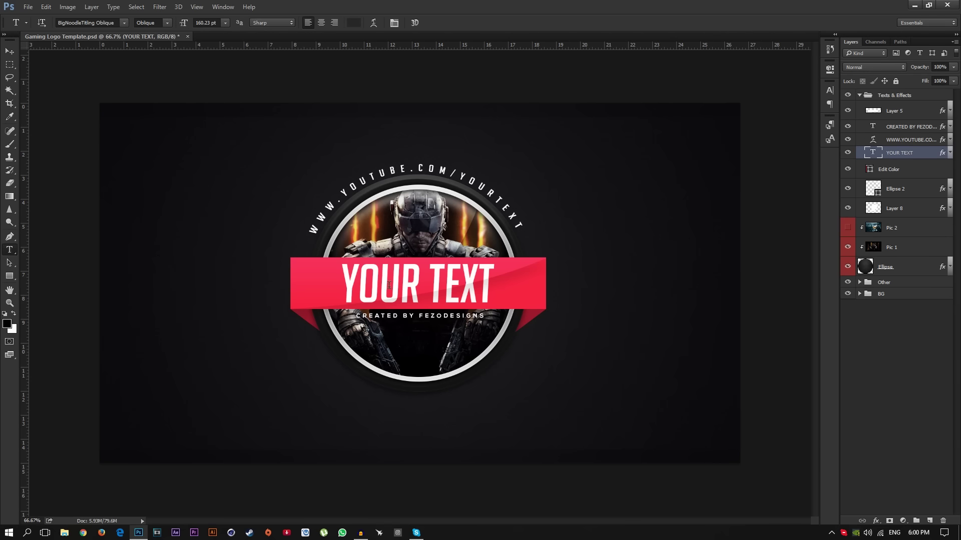
drag(345, 286, 622, 285)
text(FE)
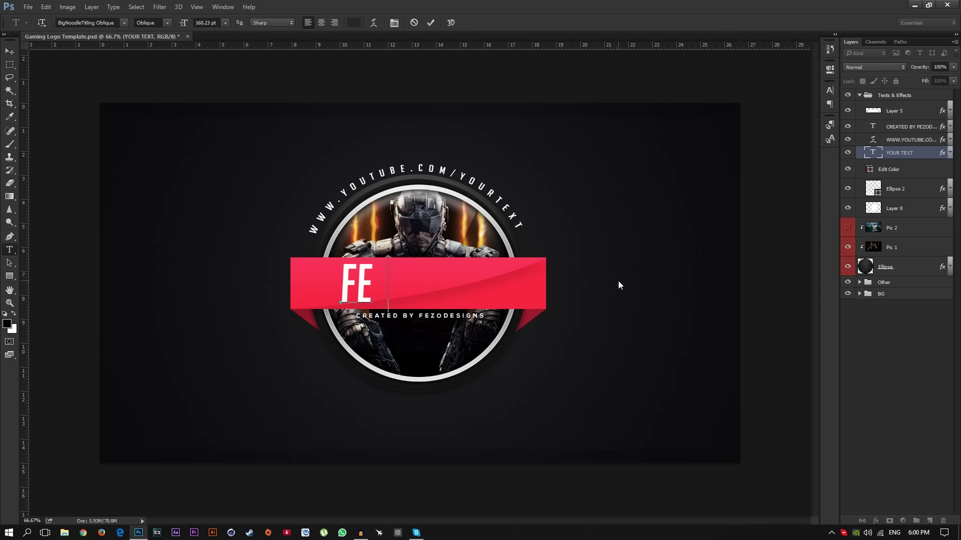
text(ZODESIG)
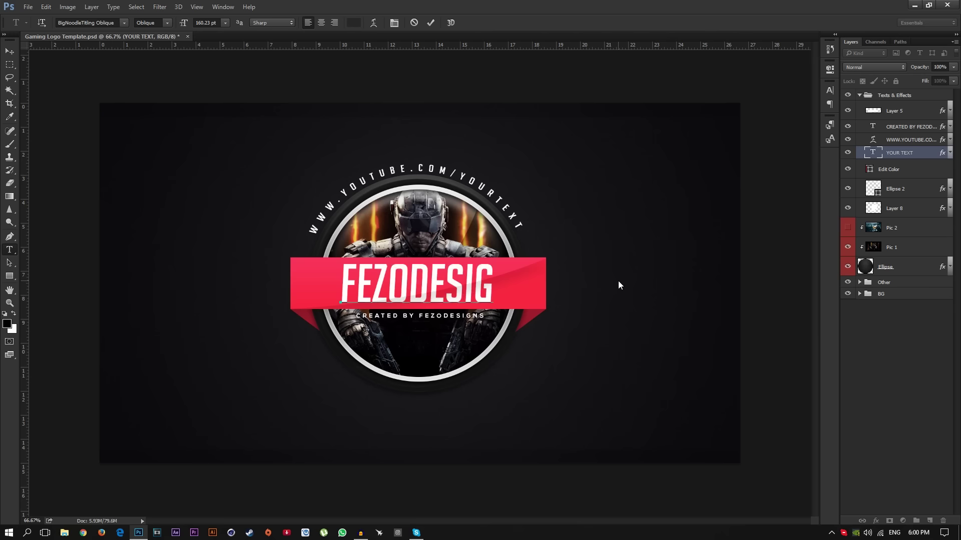
text(NS)
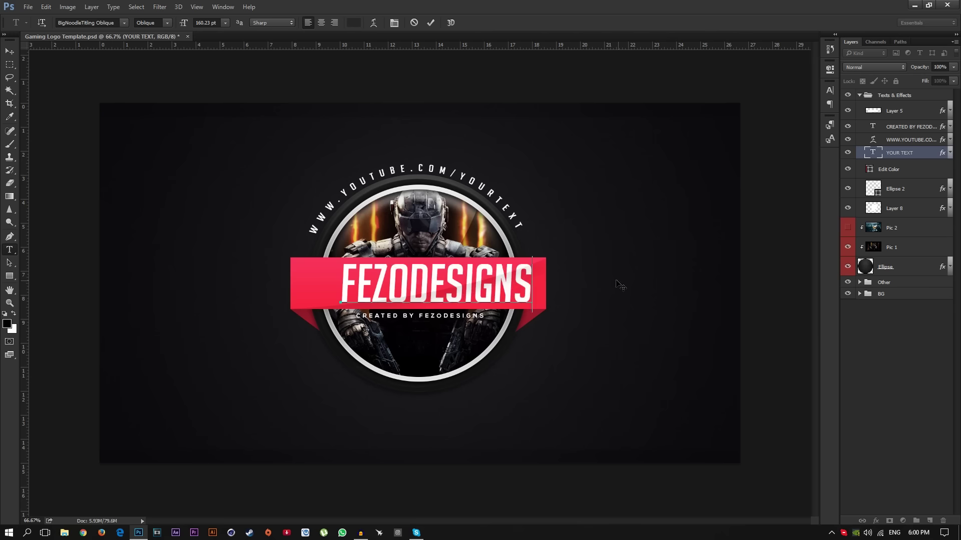
click(9, 51)
Step: Nudge the headline slightly left and change YOURTEXT in the curved link to FEZODESIGNS
drag(455, 266, 435, 267)
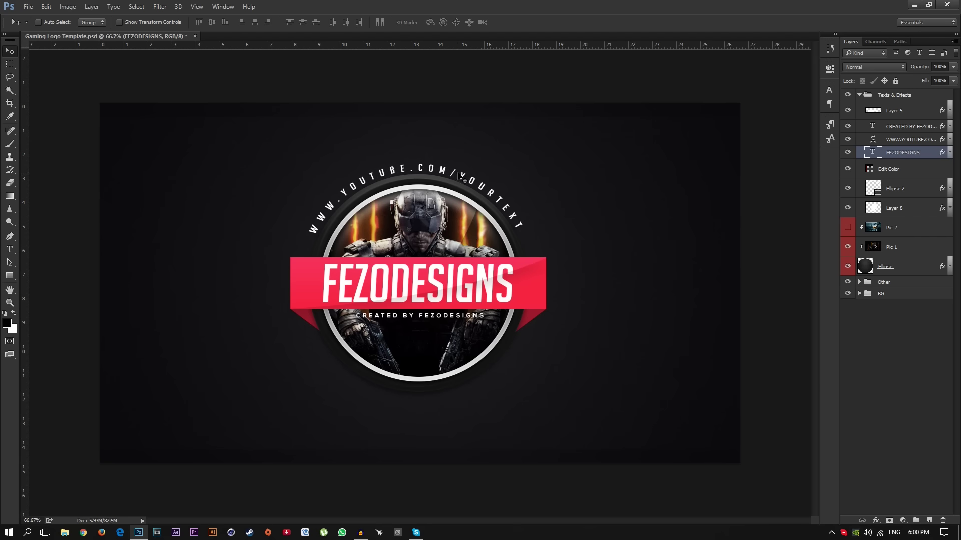
key(t)
drag(458, 174, 571, 239)
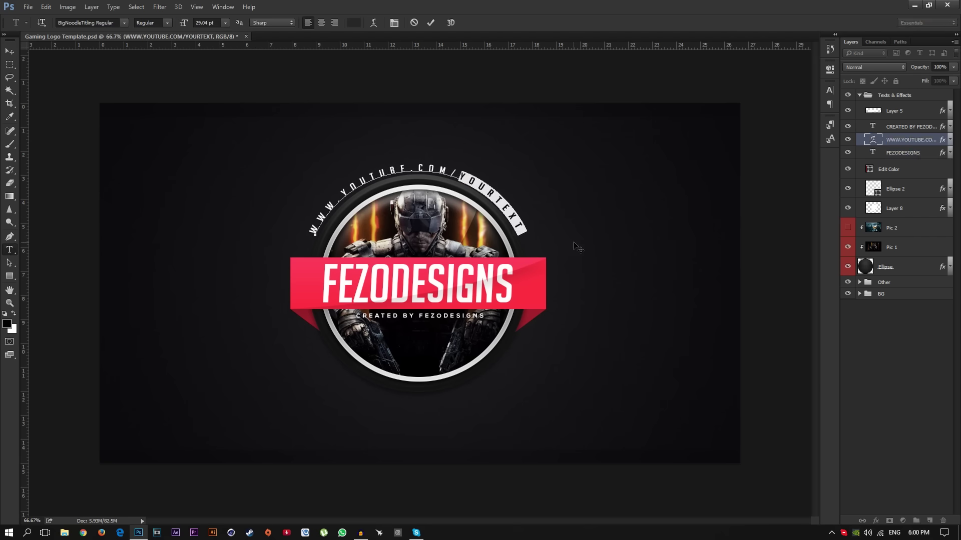
key(Escape)
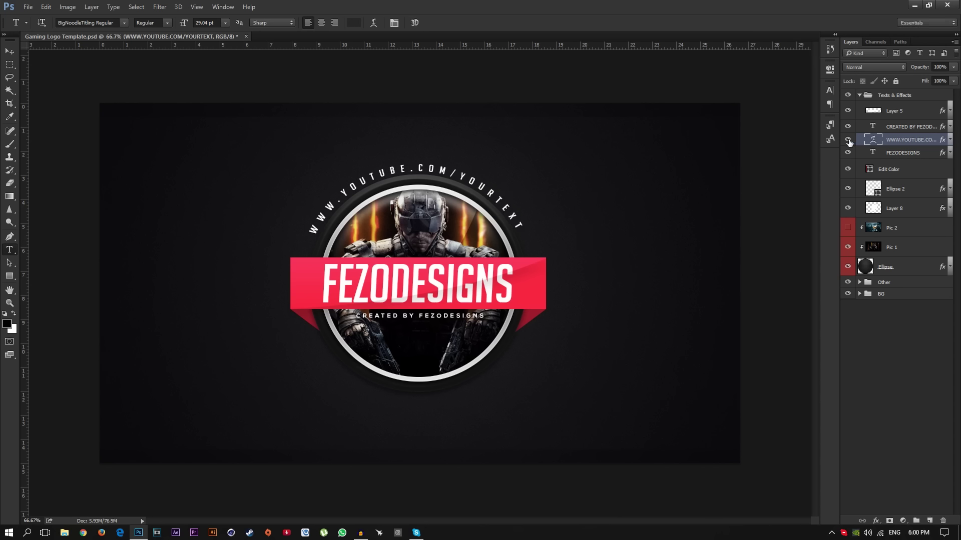
click(848, 141)
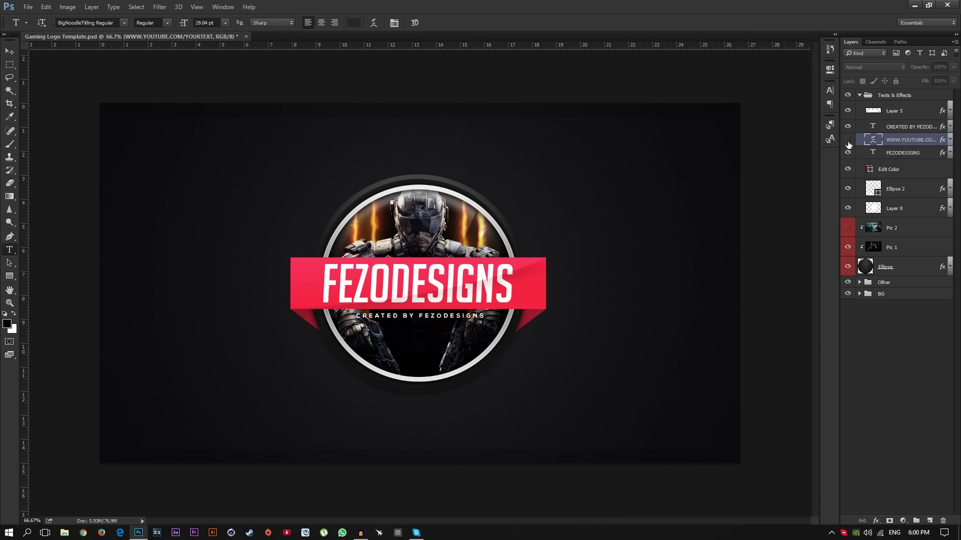
click(848, 141)
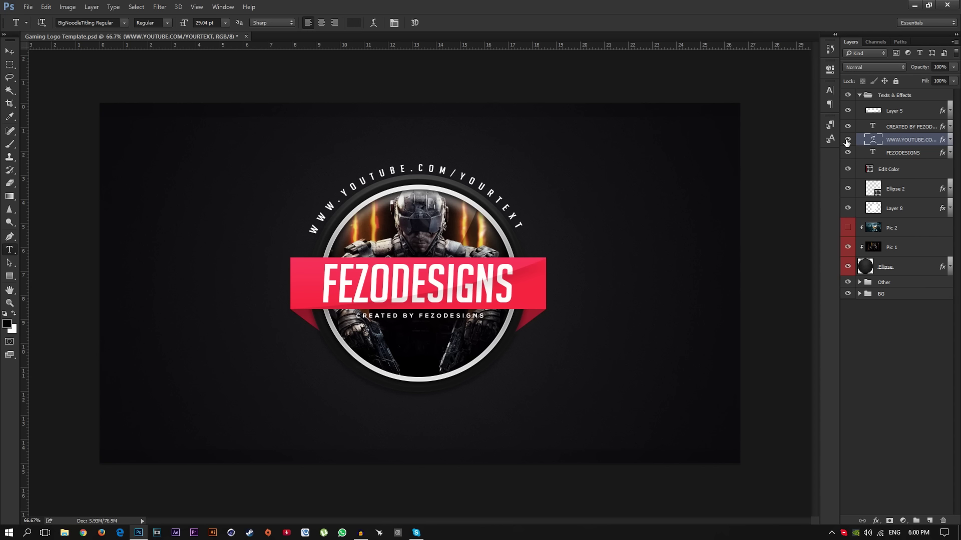
drag(460, 183, 607, 258)
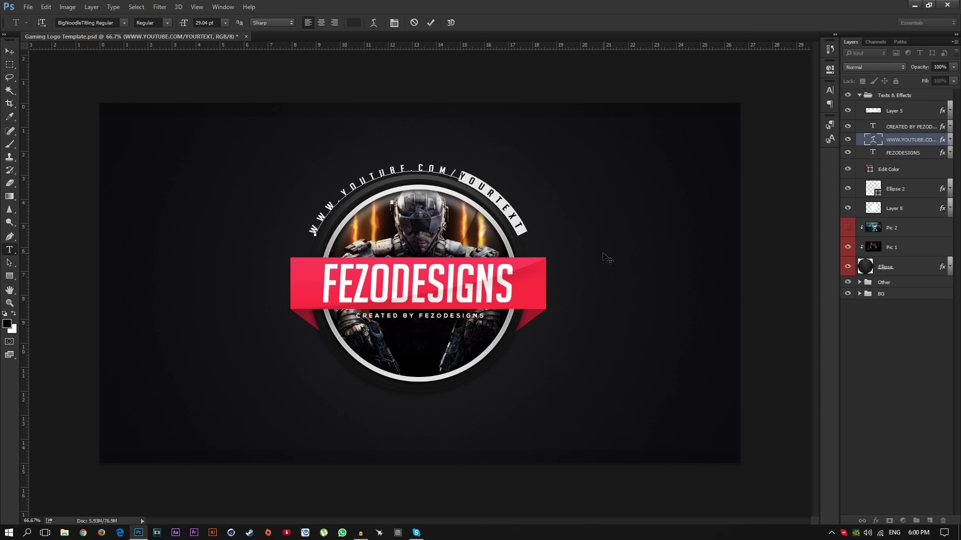
text(FEZO)
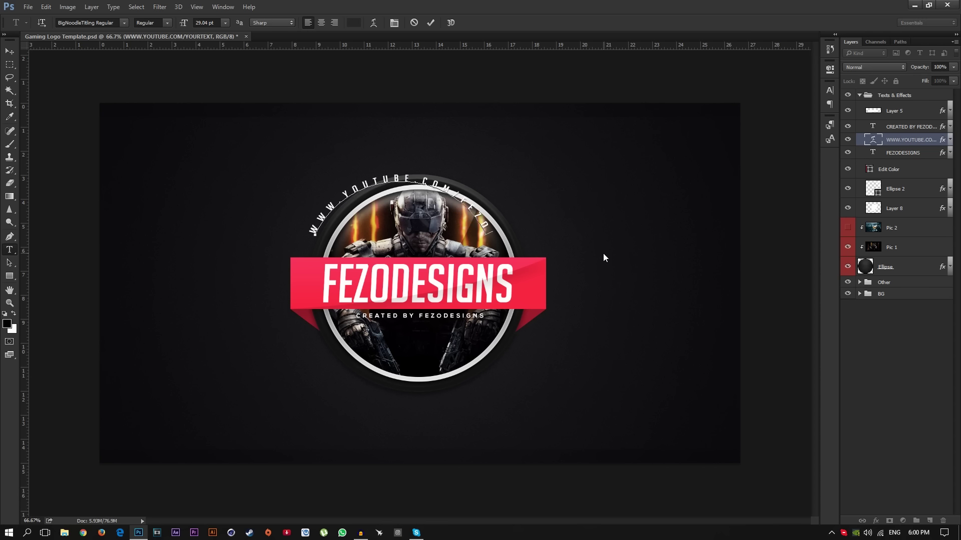
text(DESIGNS)
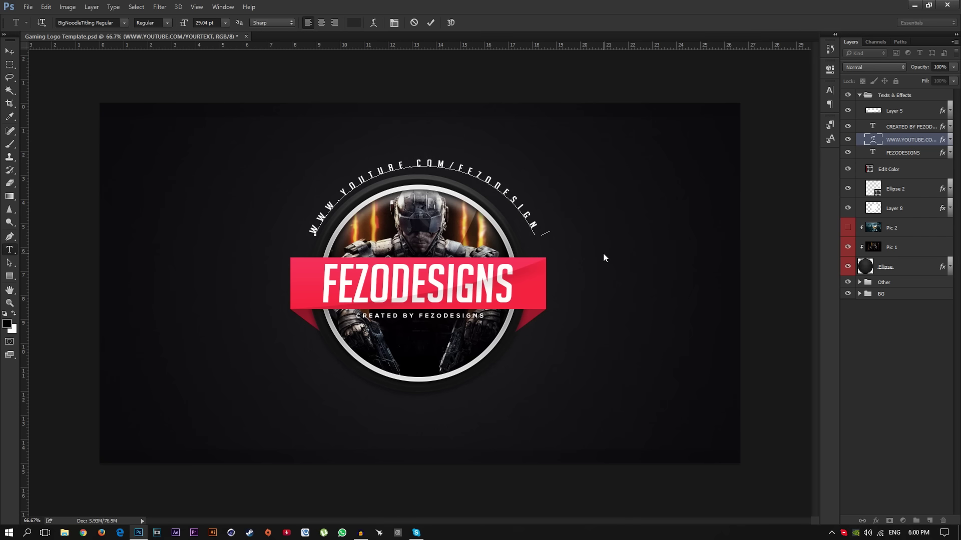
click(9, 51)
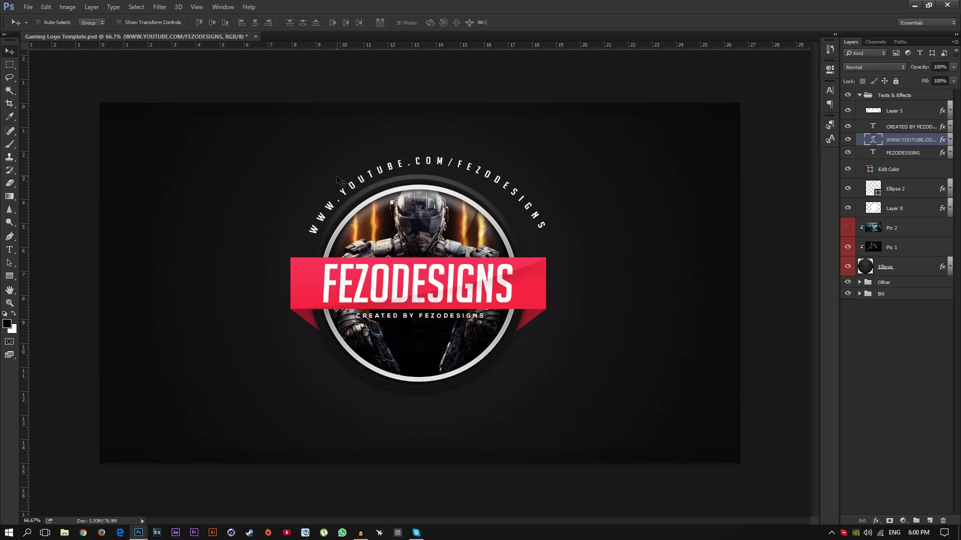
key(ctrl+t)
drag(552, 129, 528, 136)
drag(477, 184, 476, 187)
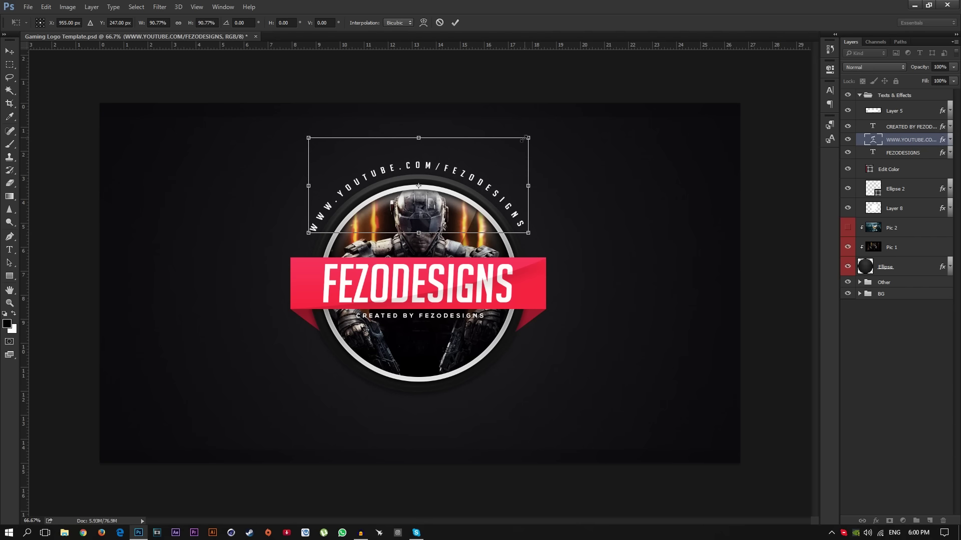
drag(522, 138, 519, 139)
key(Return)
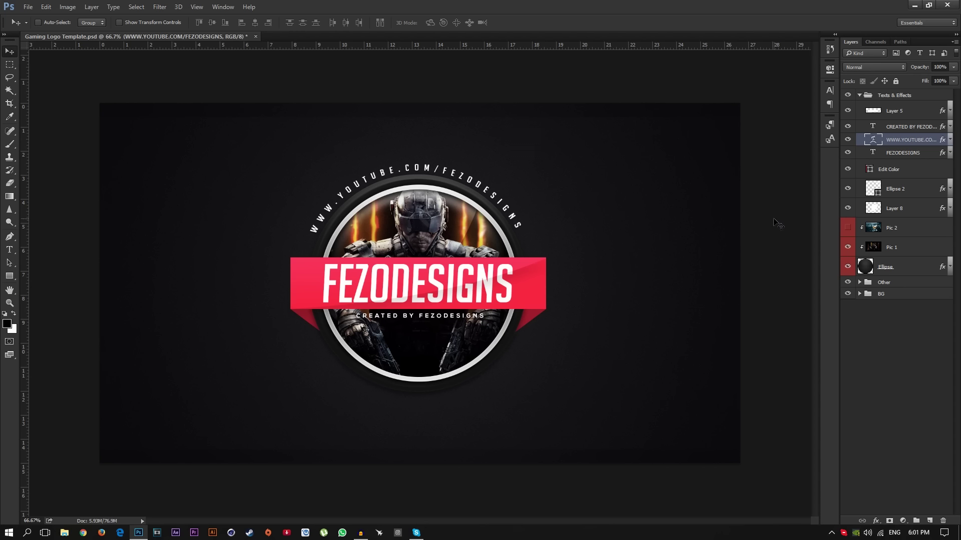
click(877, 170)
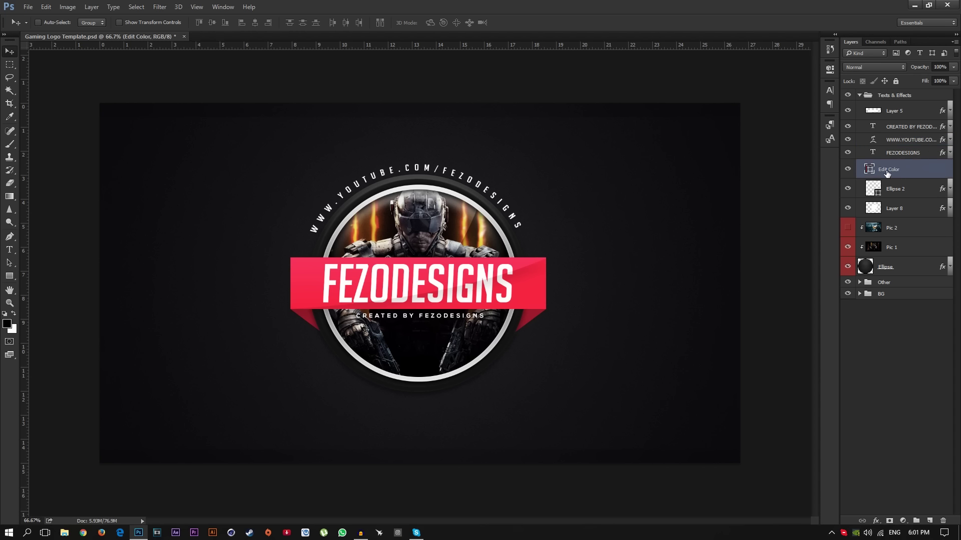
Step: Give the banner's Edit Color layer an orange #ff8915 Color Overlay
click(859, 283)
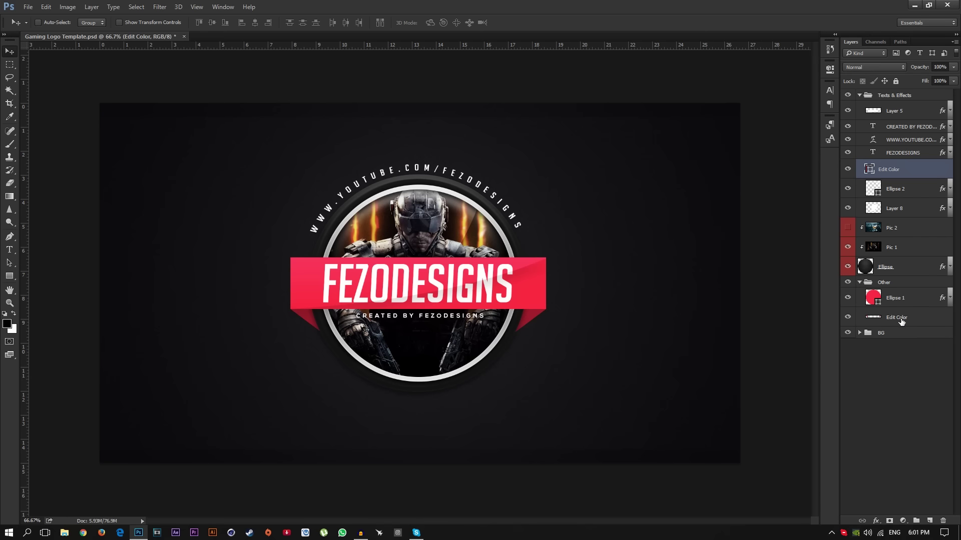
double_click(919, 170)
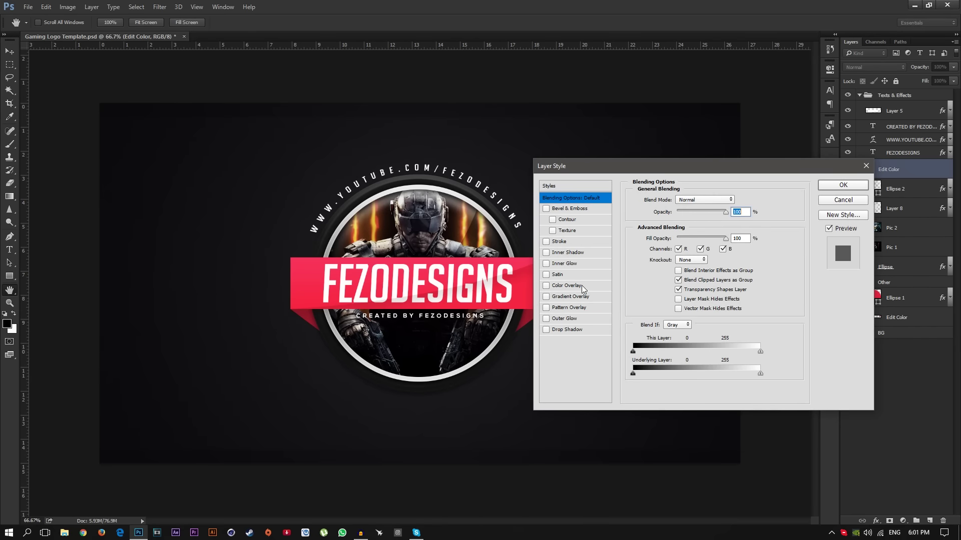
click(581, 286)
click(733, 200)
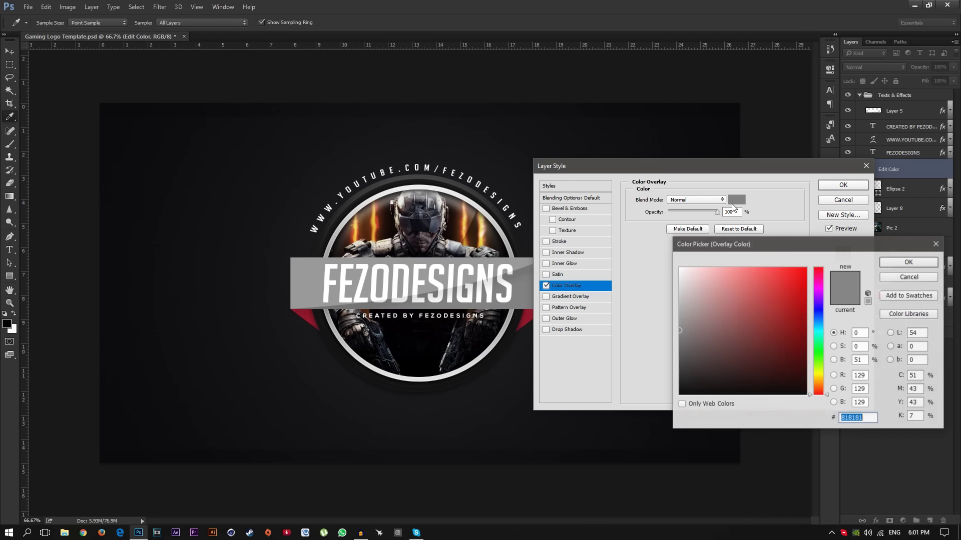
click(822, 383)
click(806, 269)
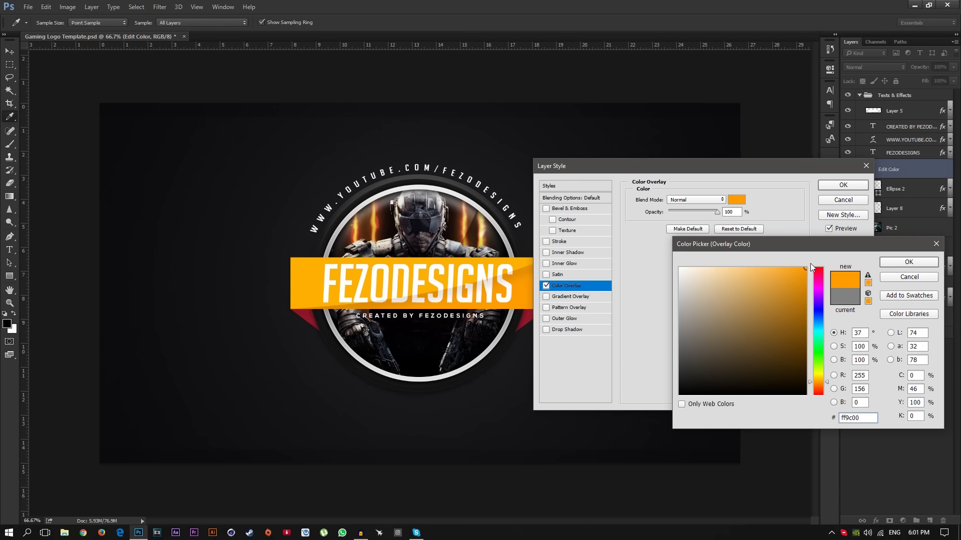
click(820, 386)
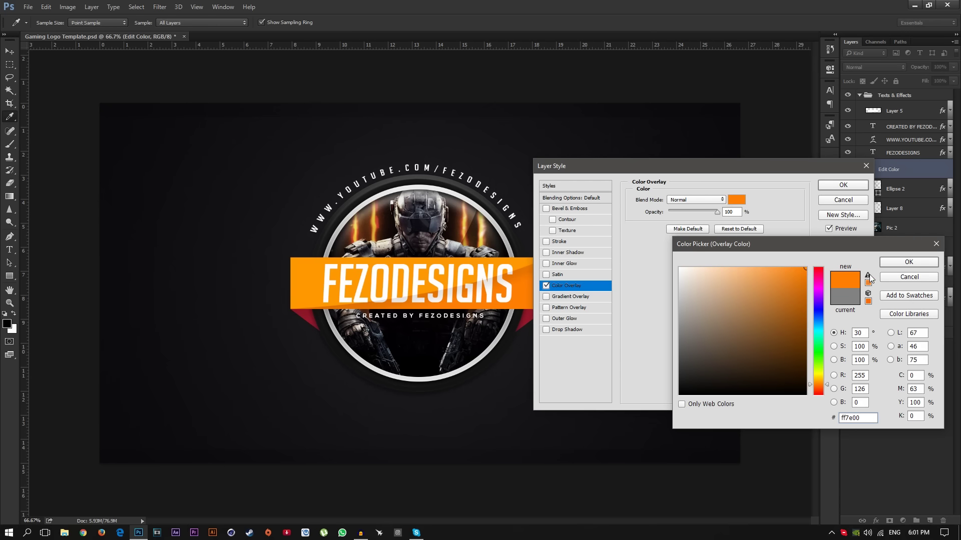
click(797, 269)
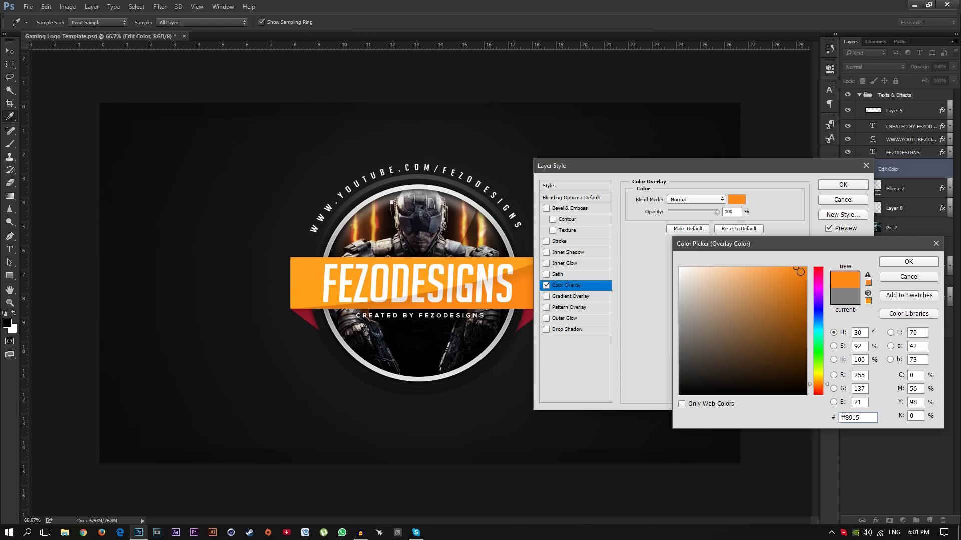
click(909, 261)
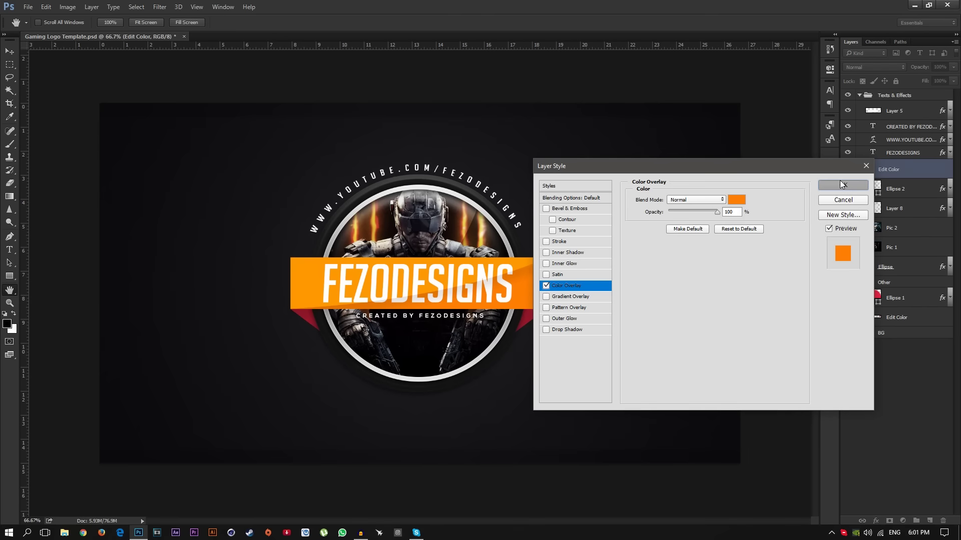
click(841, 184)
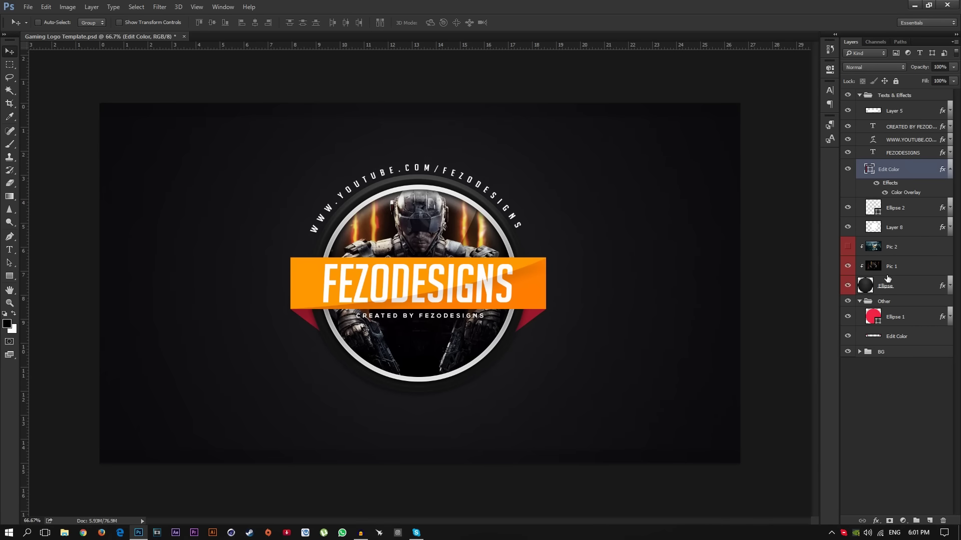
double_click(920, 341)
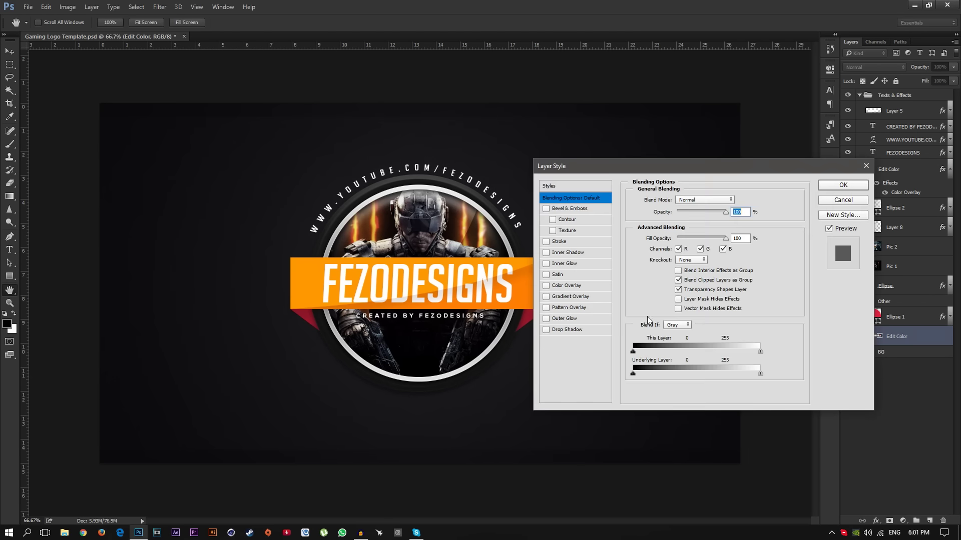
Step: Set the Other group's Edit Color layer Color Overlay to dark gold #a26f00
click(577, 286)
click(735, 200)
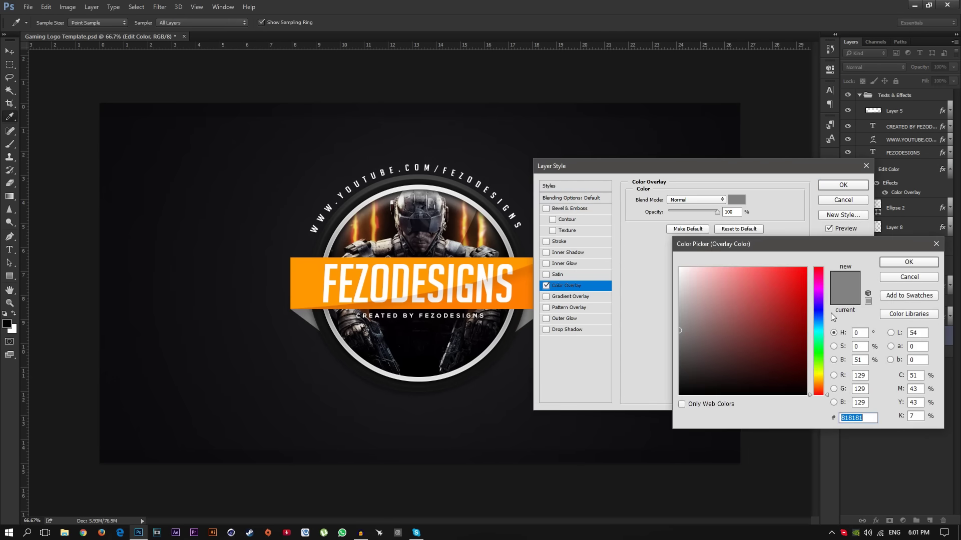
click(819, 381)
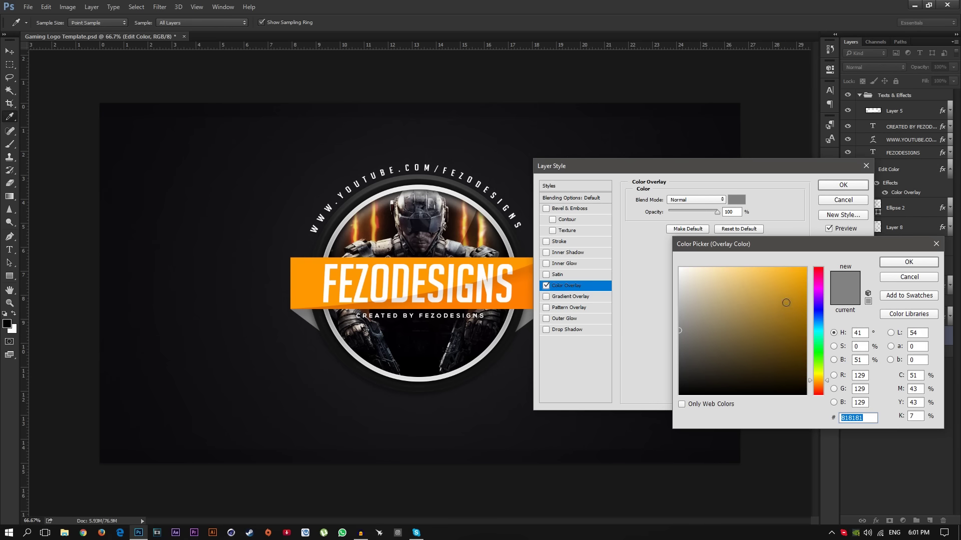
click(785, 303)
click(805, 303)
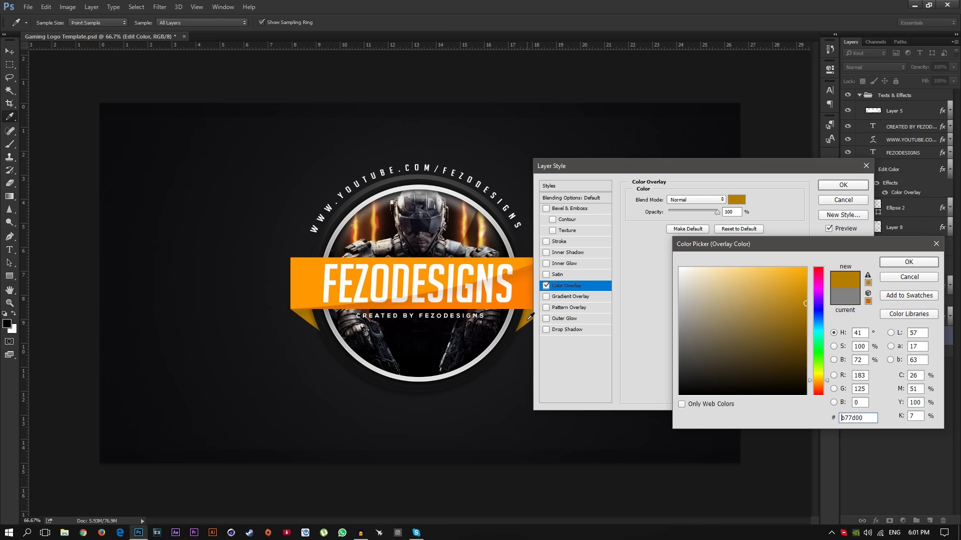
click(799, 313)
click(805, 308)
click(804, 313)
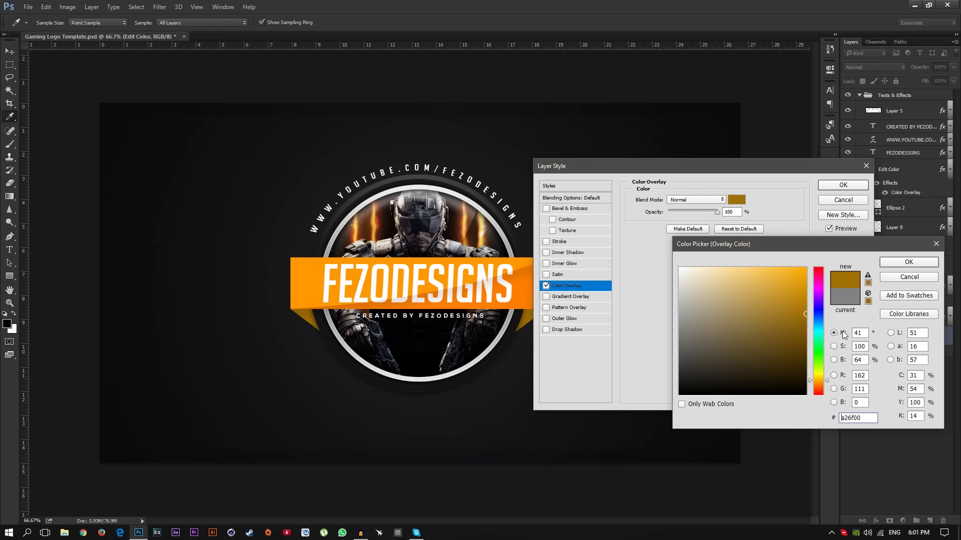
click(906, 263)
click(853, 188)
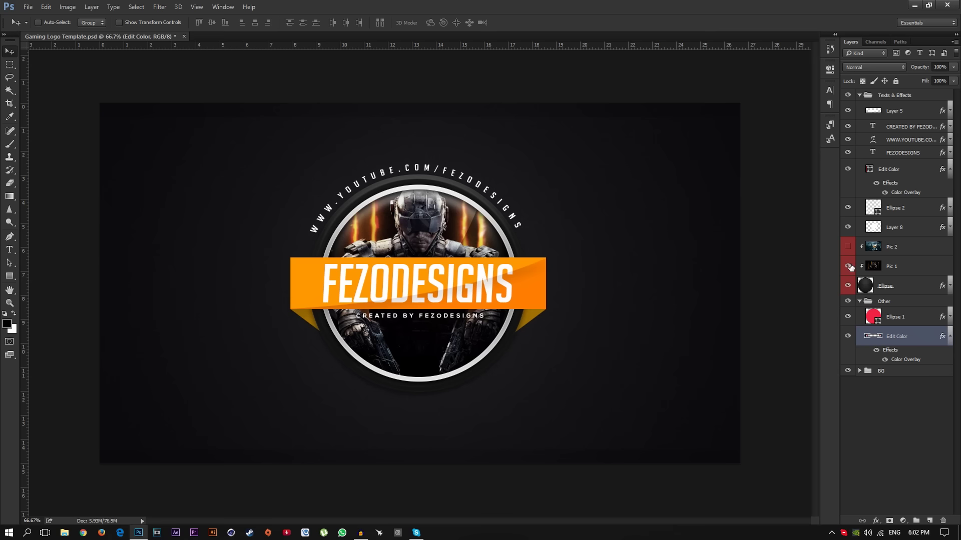
Step: Collapse the Other and Texts & Effects groups and delete the Pic 1 and Pic 2 layers
click(860, 302)
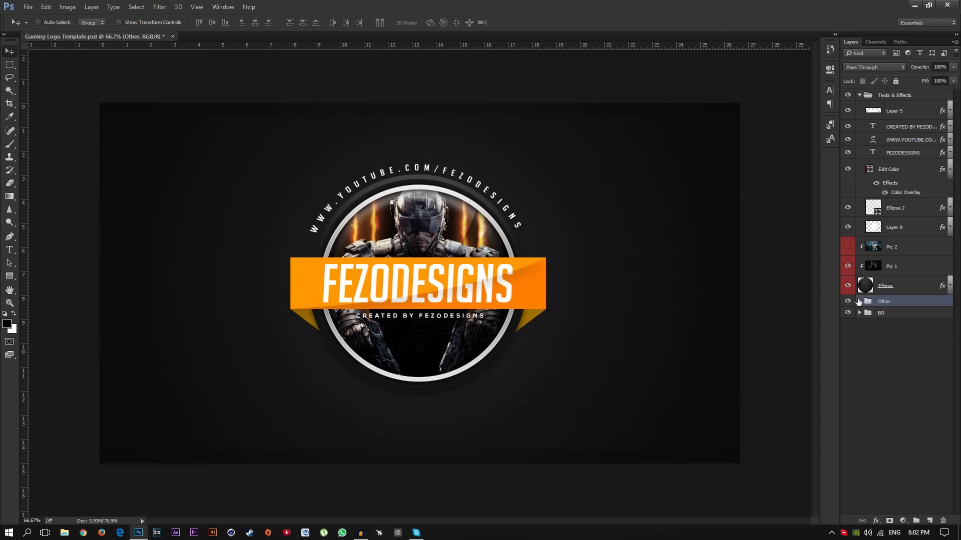
click(860, 95)
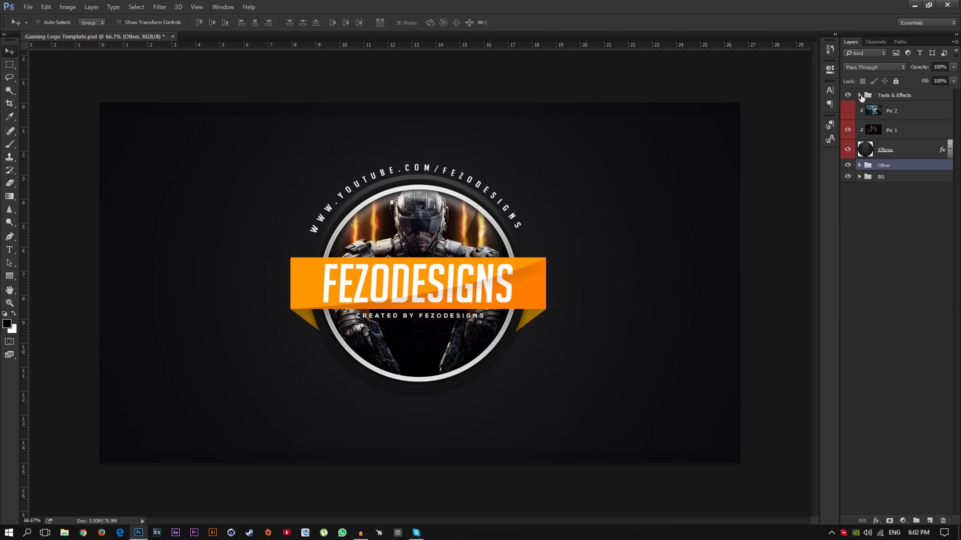
click(892, 114)
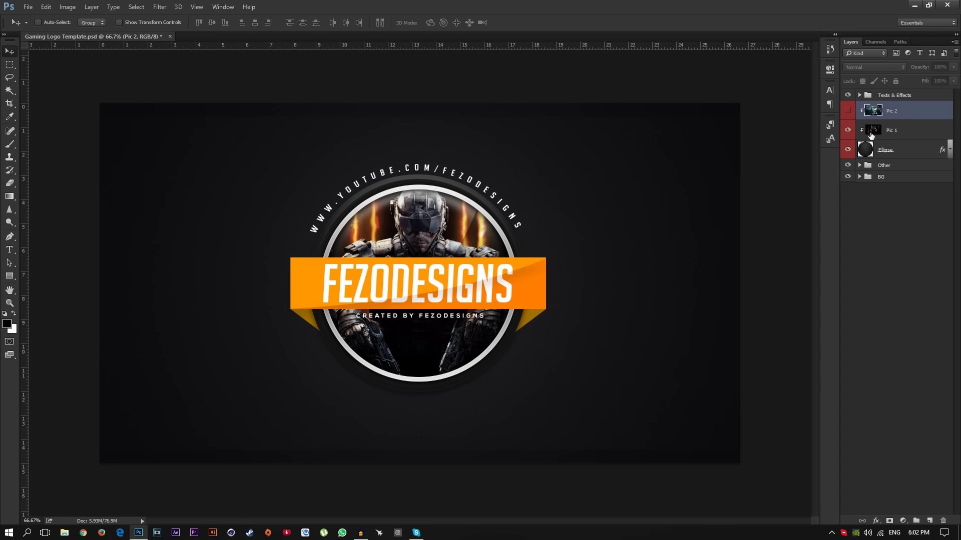
click(847, 130)
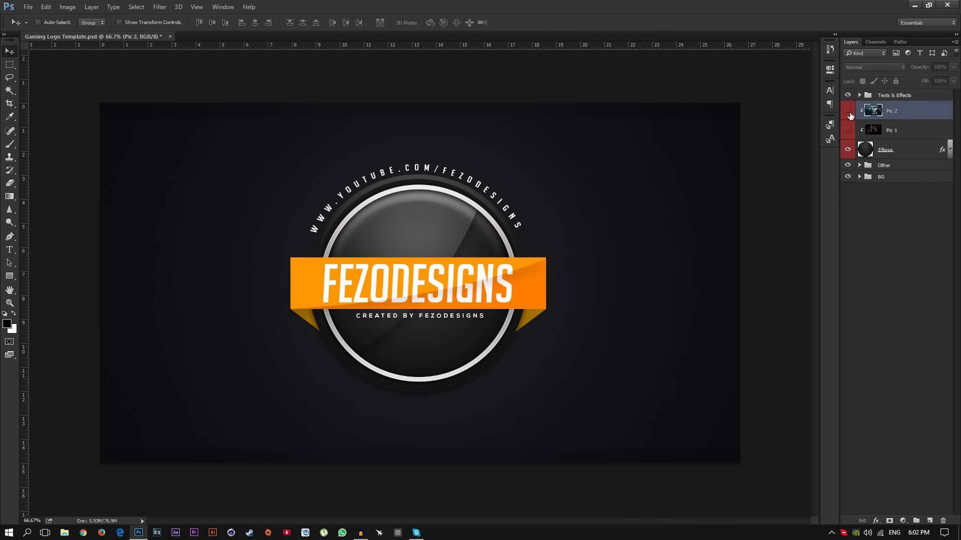
click(848, 112)
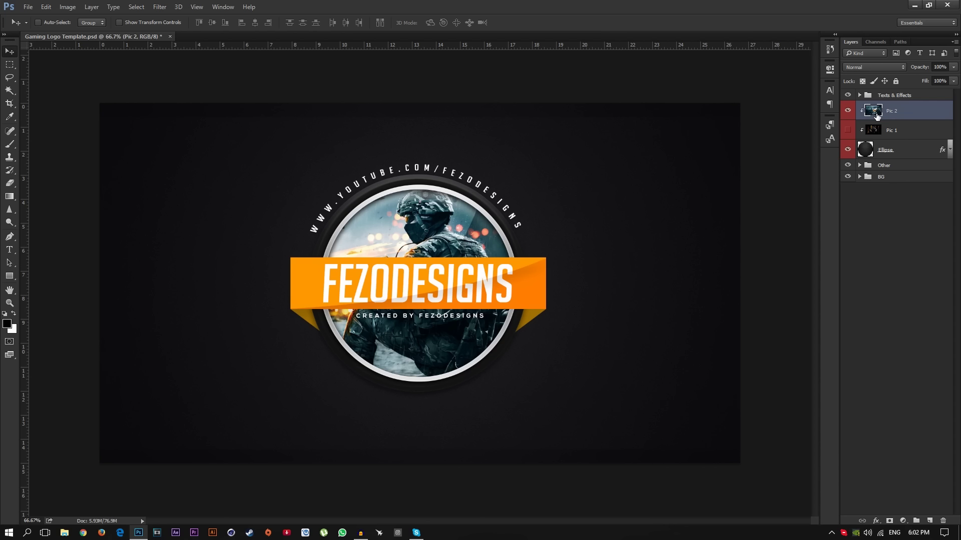
key(Delete)
key(Delete)
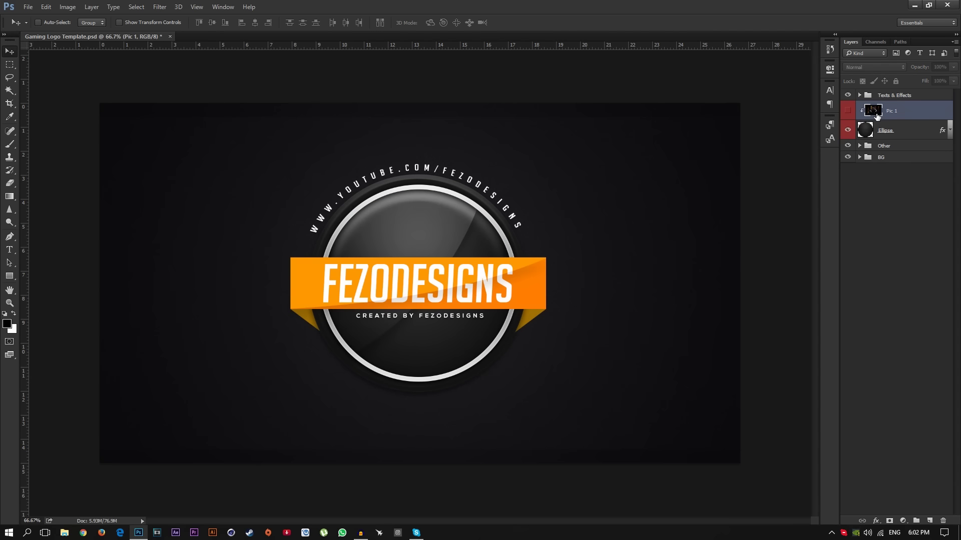
Step: Open thumb-1920-593333.jpg from the Desktop's Template folder
click(28, 6)
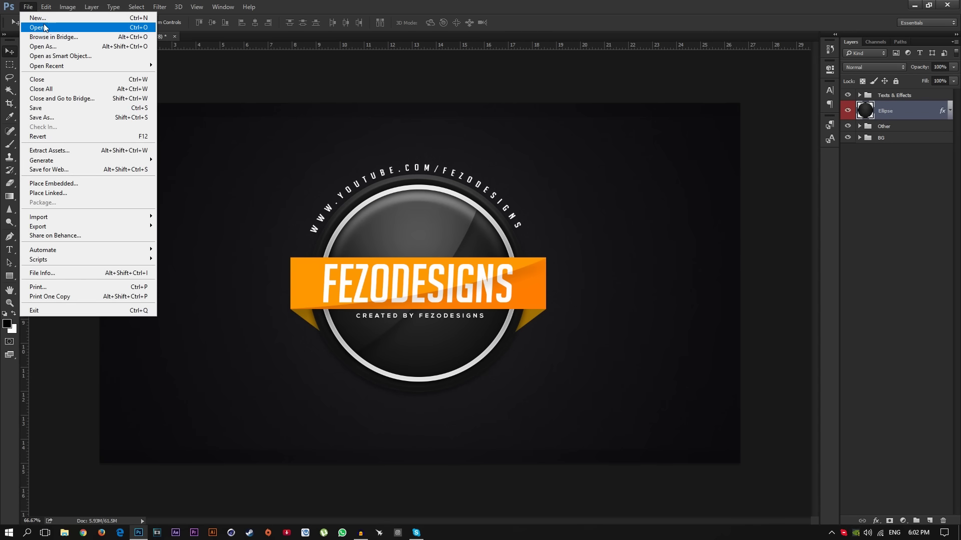
click(44, 26)
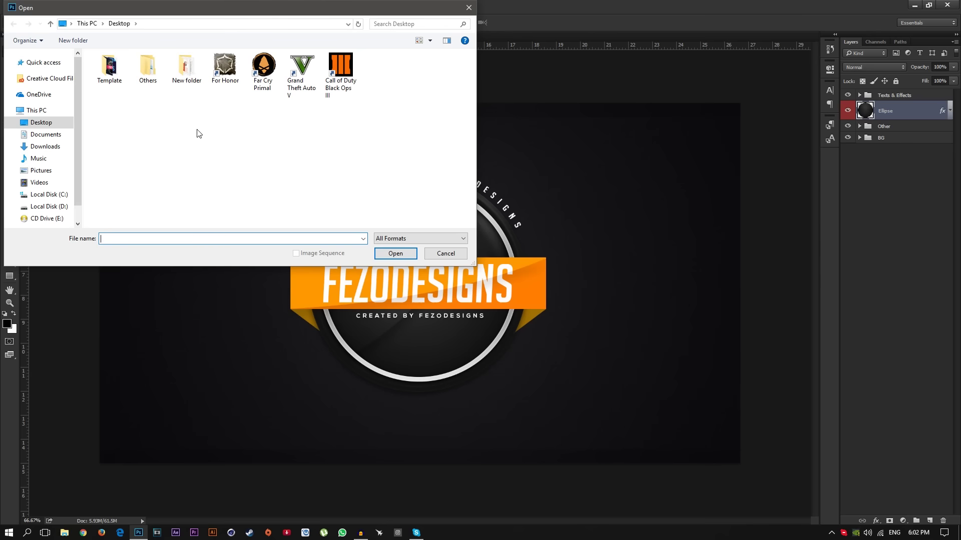
click(109, 73)
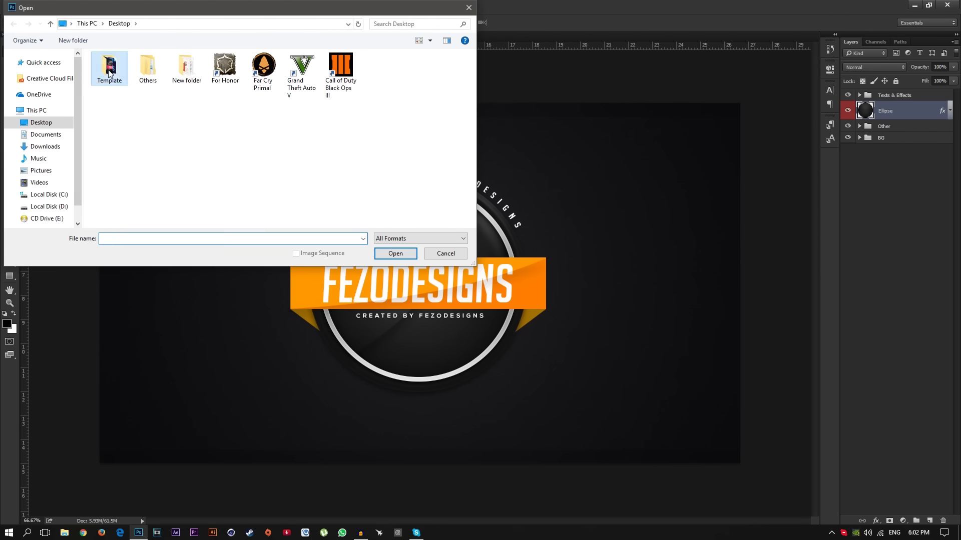
double_click(117, 69)
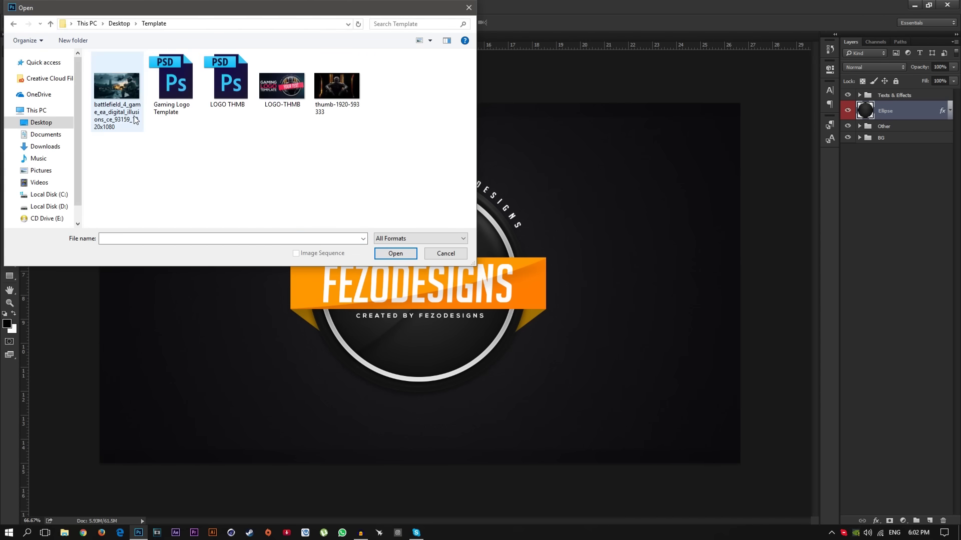
click(332, 94)
click(139, 101)
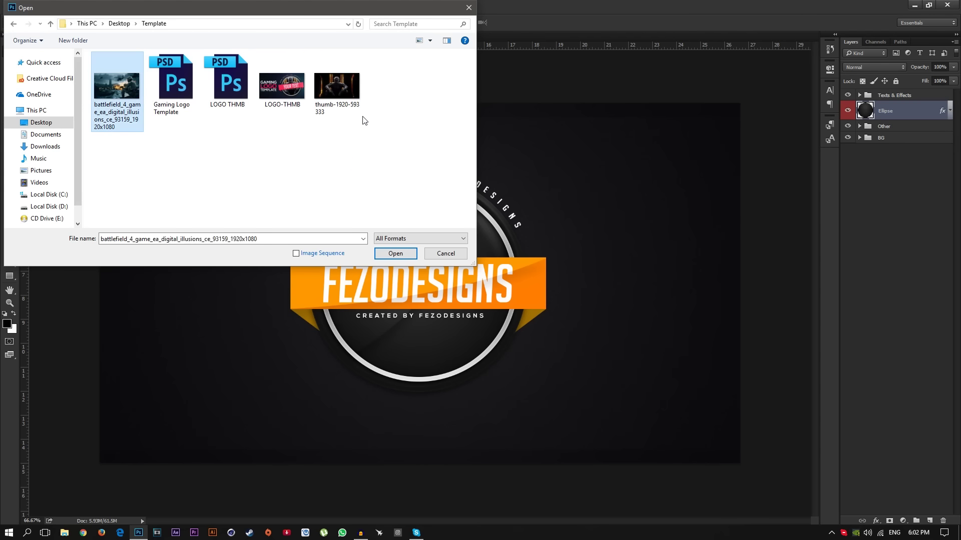
click(334, 89)
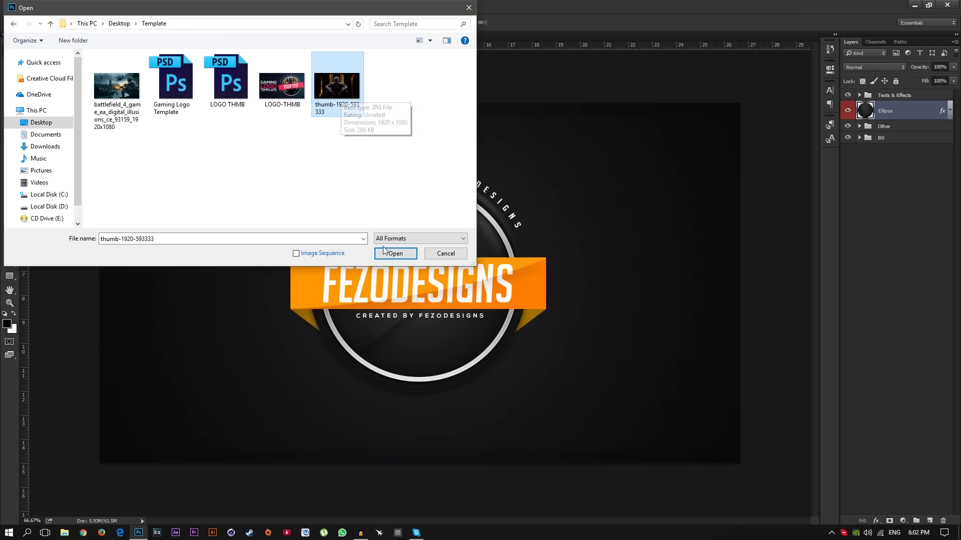
click(396, 253)
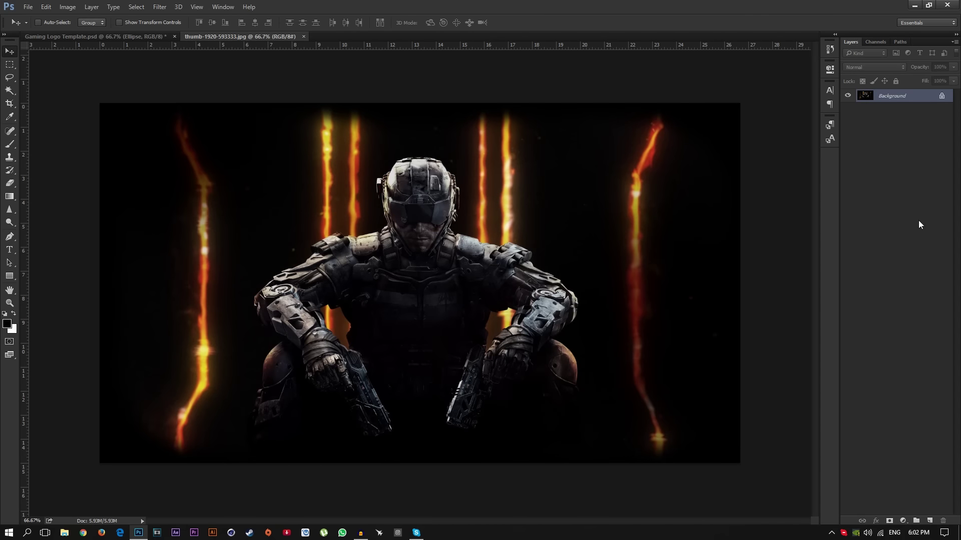
Step: Convert Background to Layer 0 and duplicate it into Gaming Logo Template.psd
double_click(916, 96)
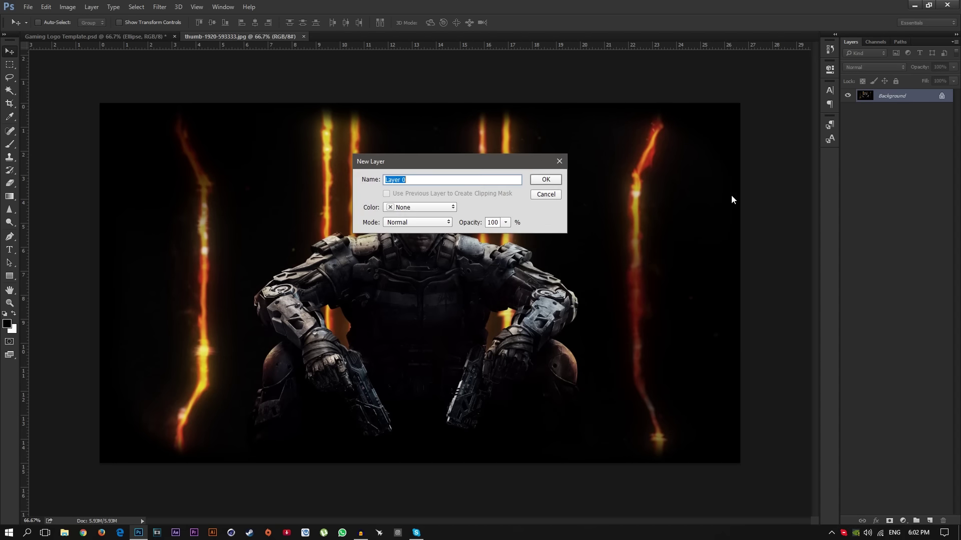
click(554, 179)
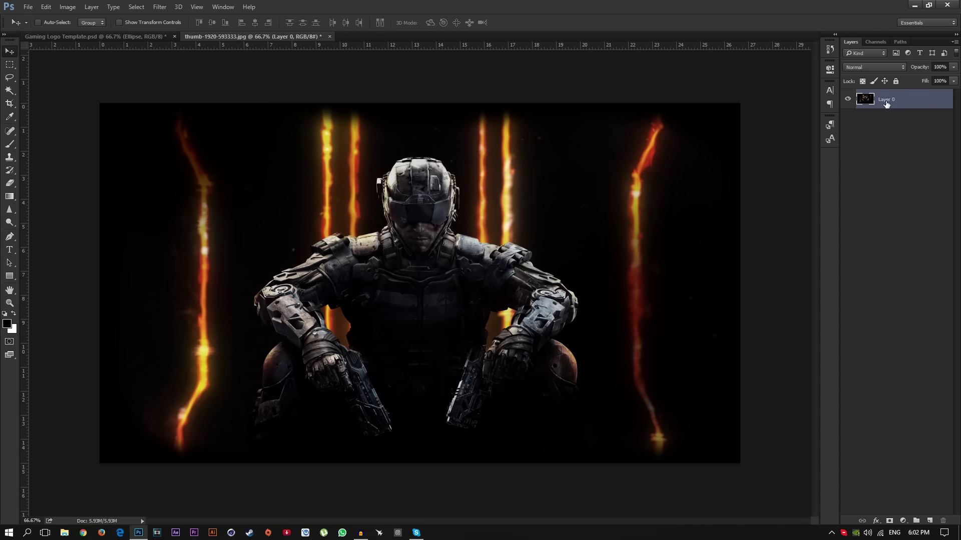
right_click(905, 107)
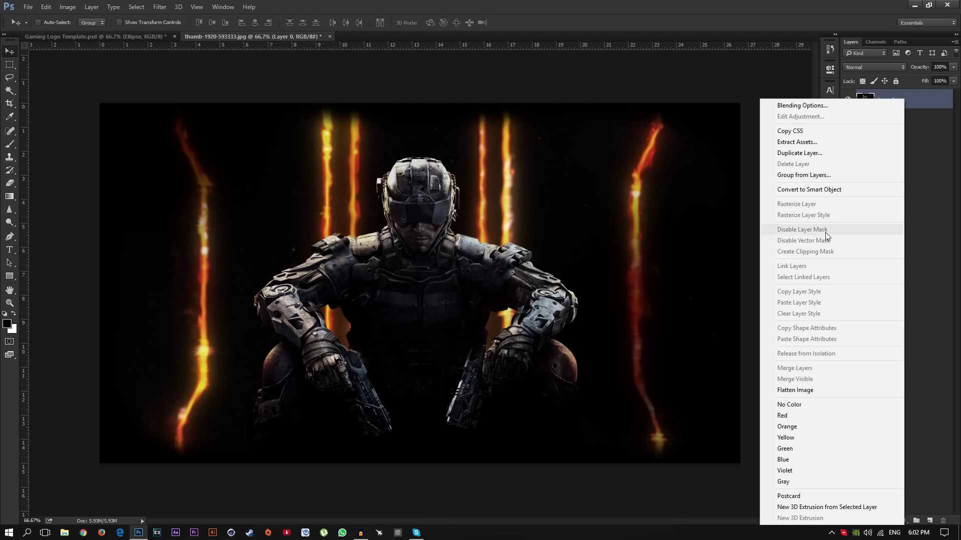
click(799, 153)
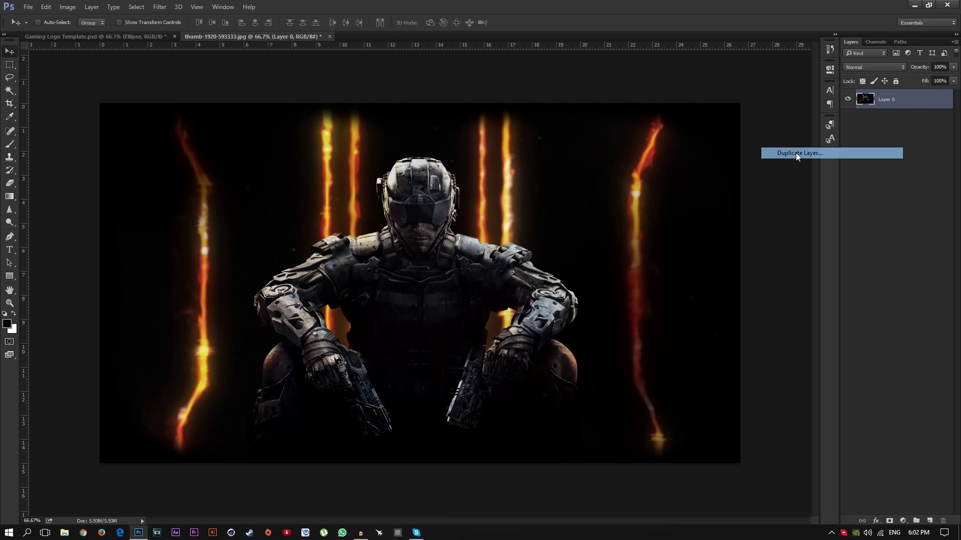
click(481, 203)
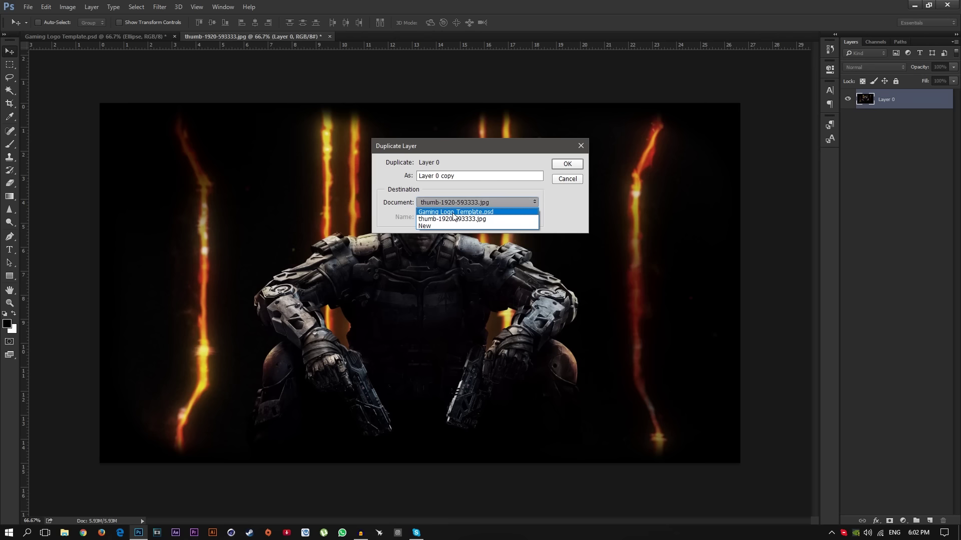
click(450, 213)
click(568, 164)
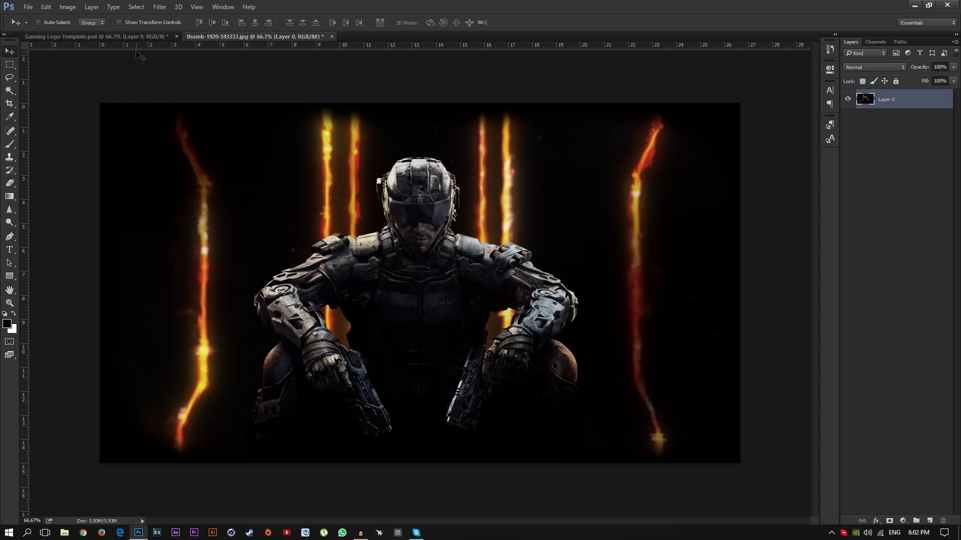
click(127, 37)
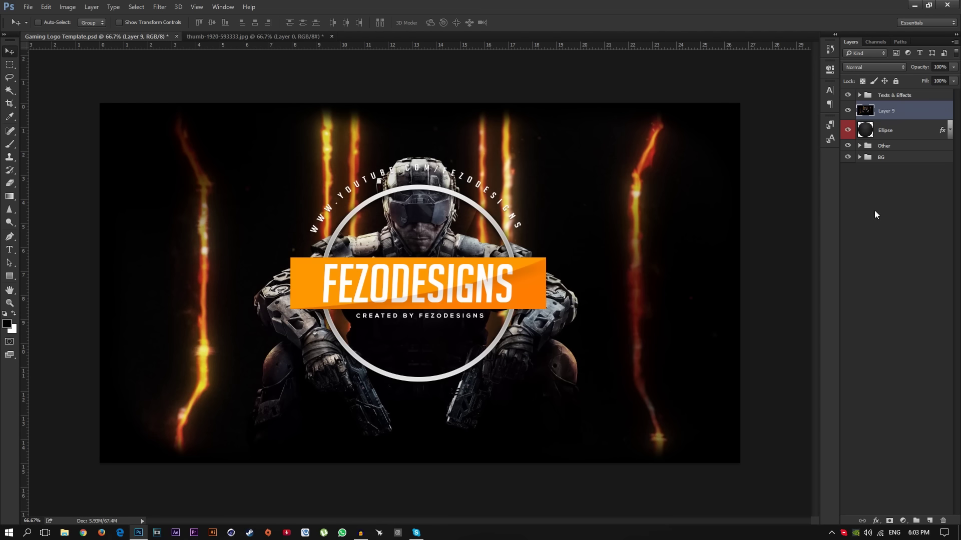
Step: Clip Layer 9 to the ellipse, scale it to about 75%, and hide the dark background group
right_click(904, 116)
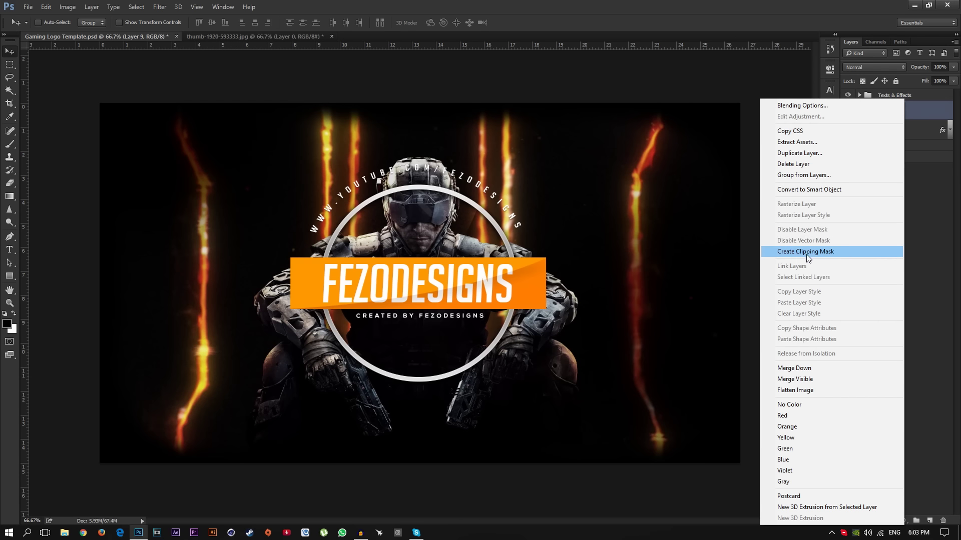
click(810, 252)
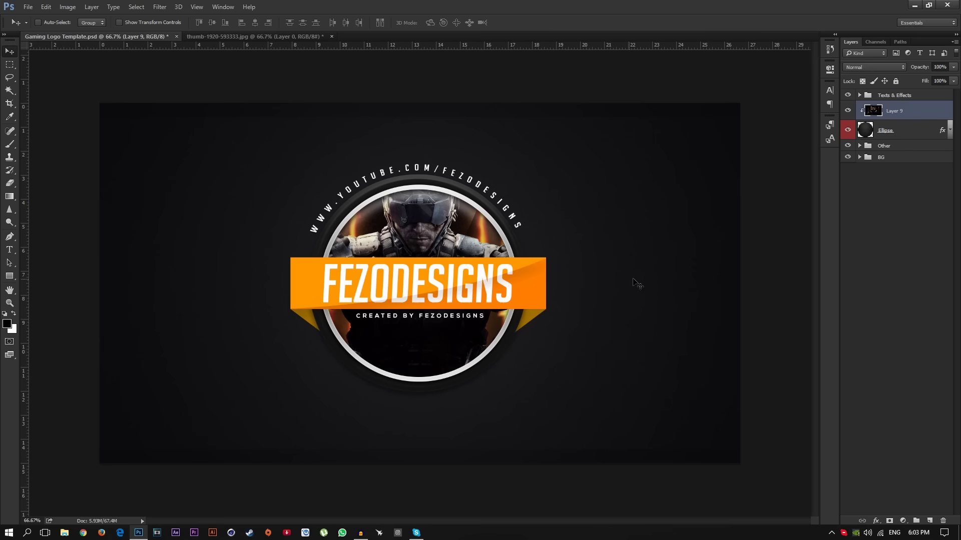
key(ctrl+t)
drag(739, 104, 660, 148)
drag(524, 242, 524, 242)
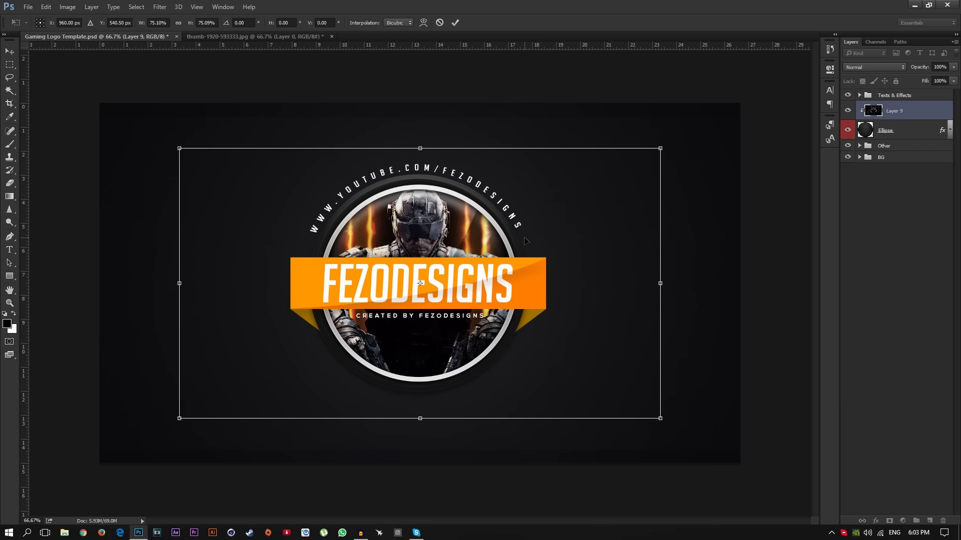
key(Return)
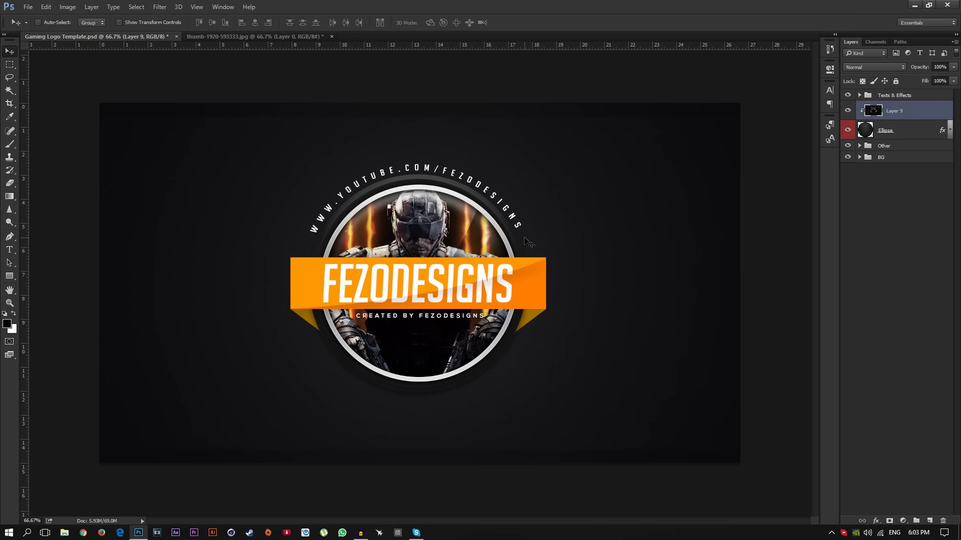
click(847, 157)
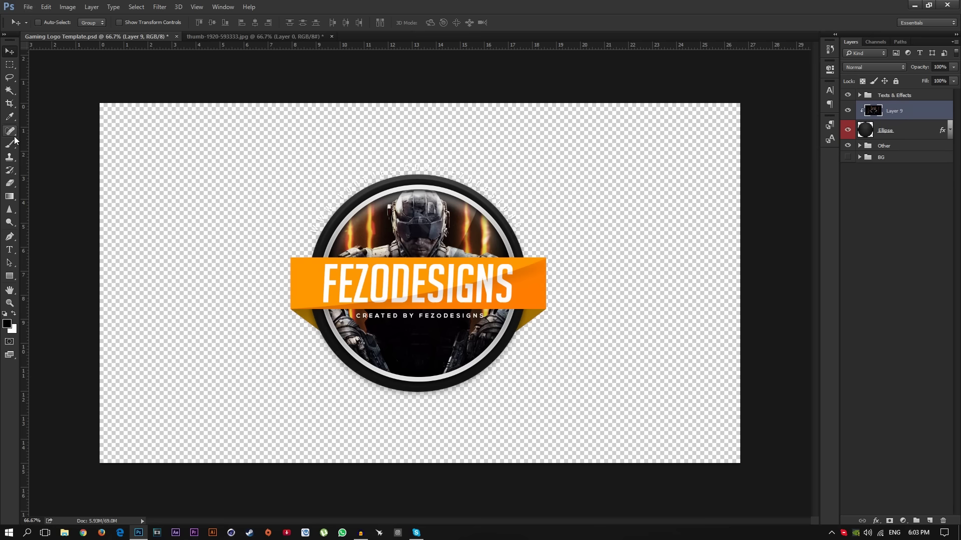
click(9, 104)
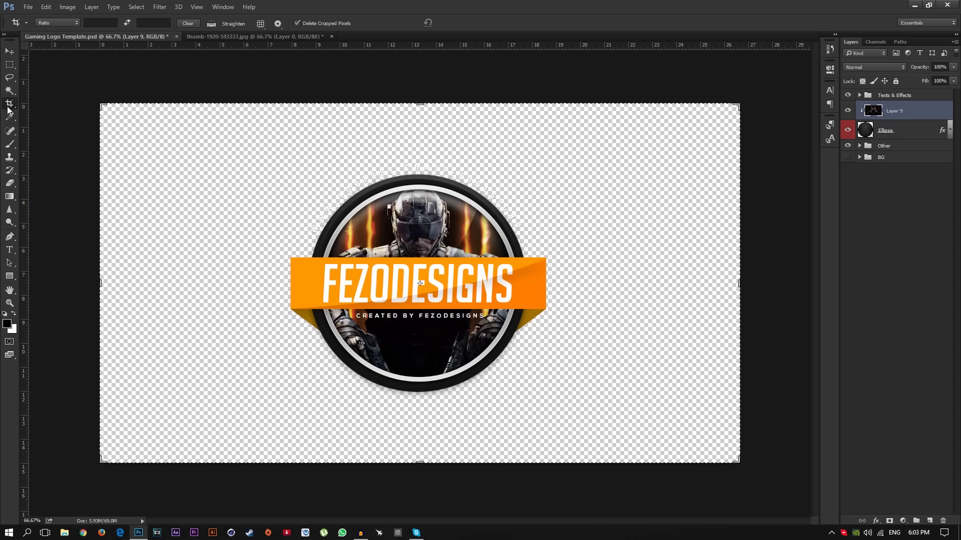
click(9, 51)
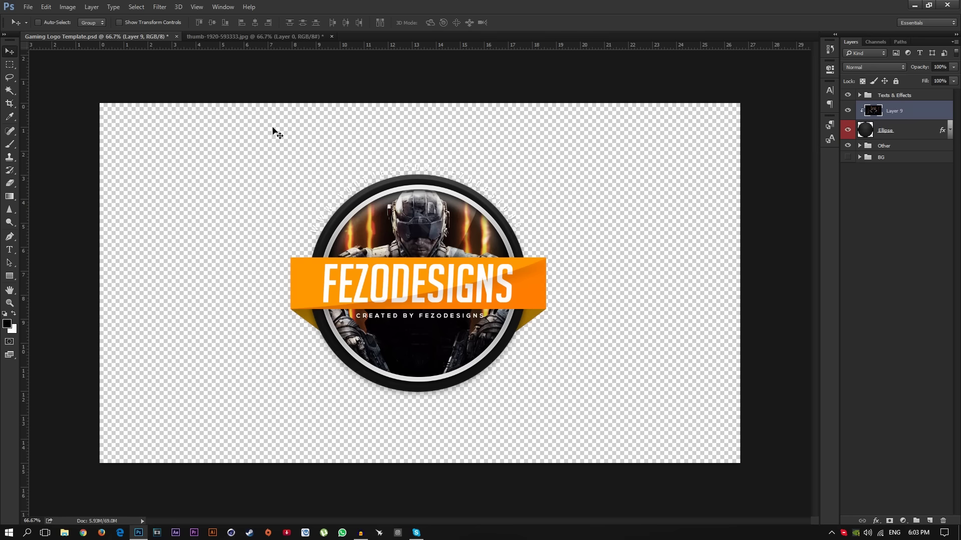
click(848, 157)
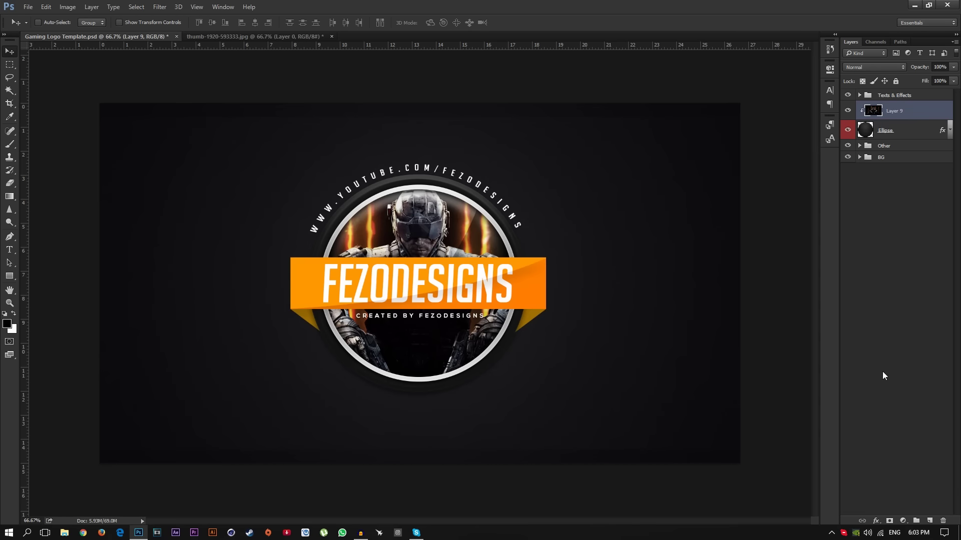